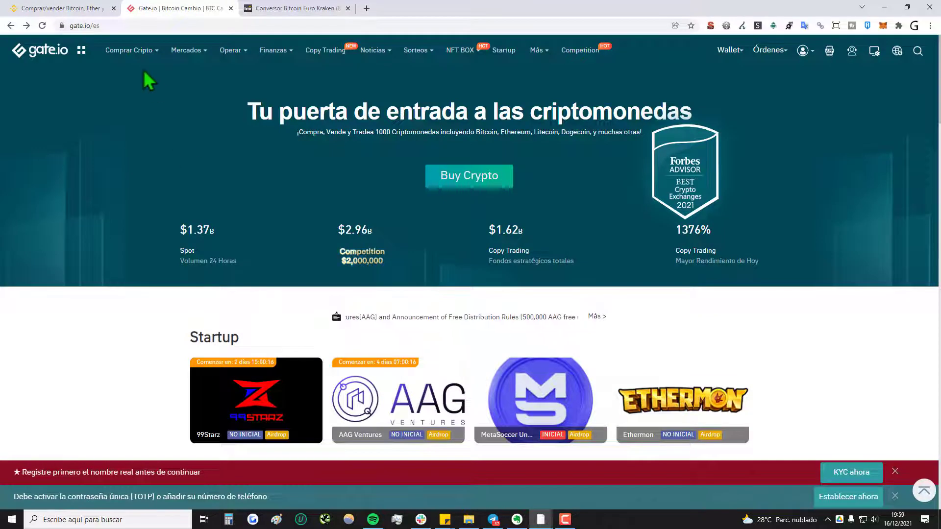
- Glance at the Binance home page, return to Gate.io and open the wallet's deposit page
click(23, 5)
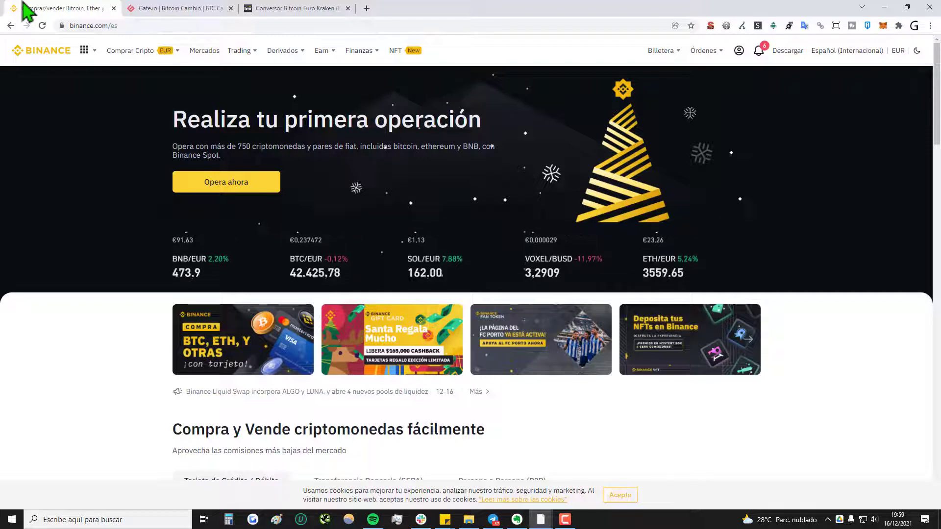
click(201, 8)
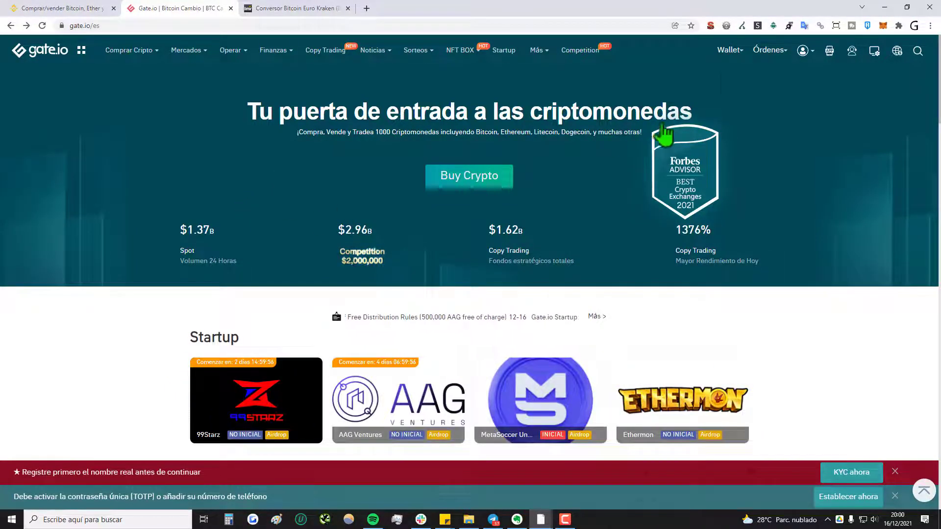
mouse_move(729, 53)
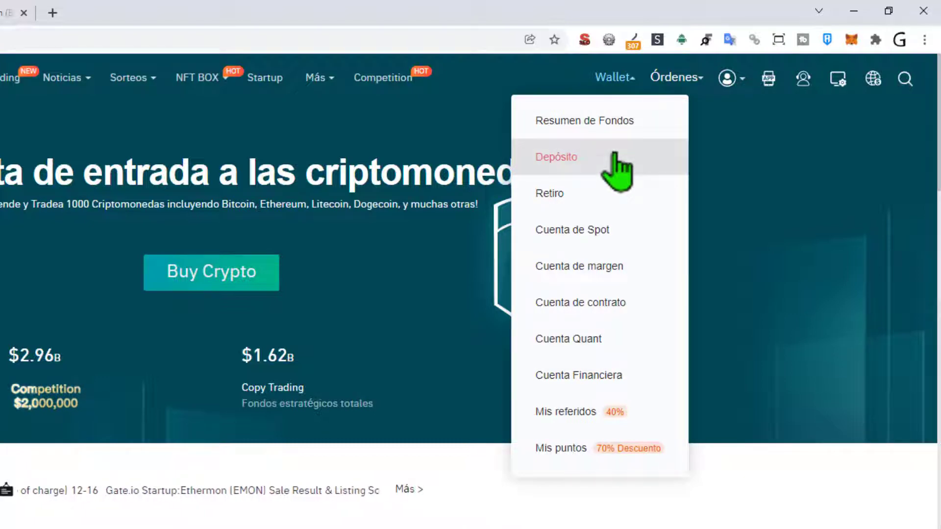
click(614, 155)
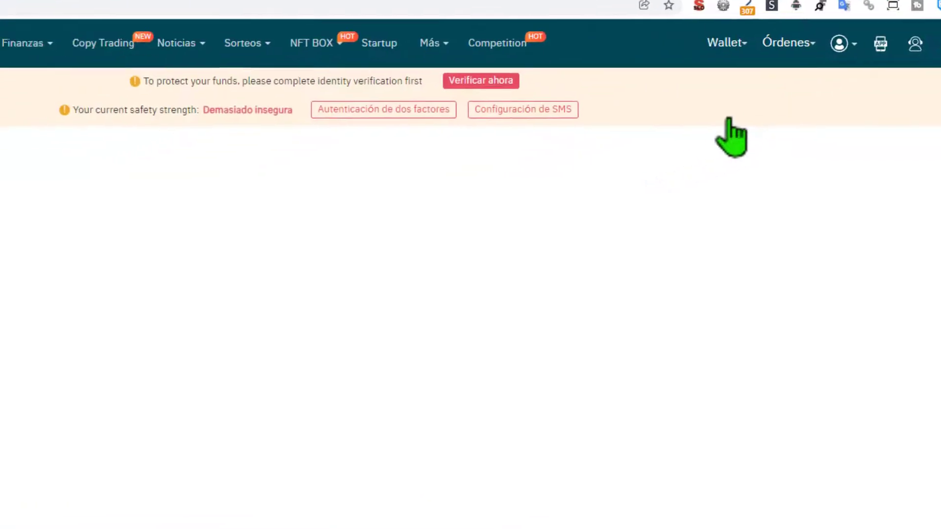
- Search the deposit coin list for btc and choose Bitcoin (BTC) as the coin to deposit
click(337, 177)
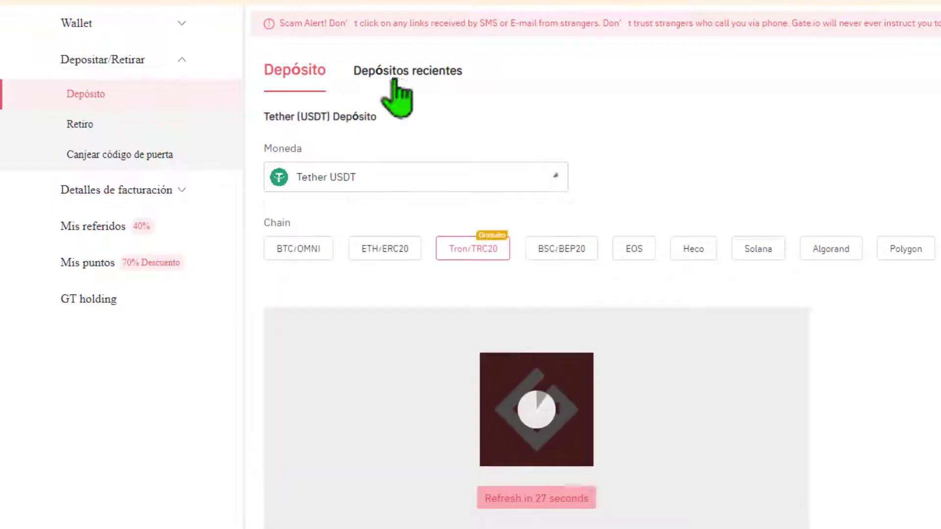
click(504, 169)
click(498, 147)
click(459, 180)
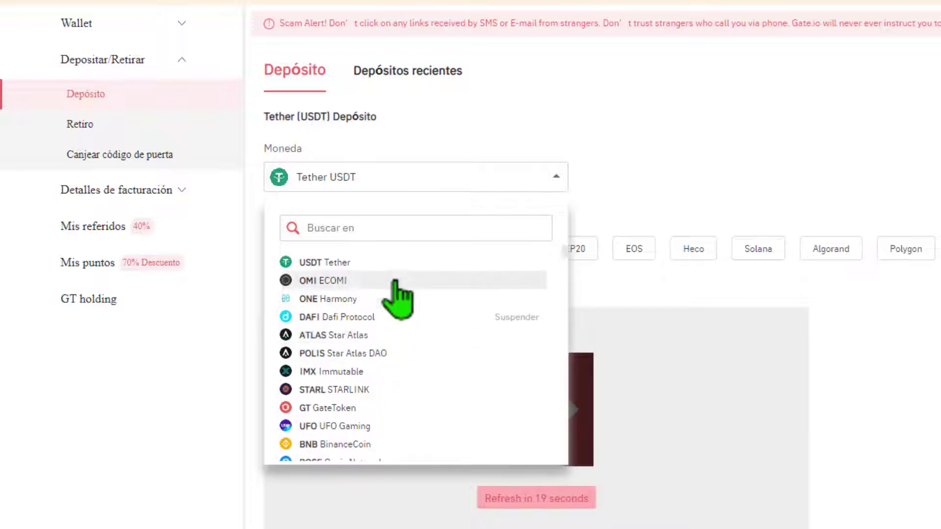
scroll(398, 363, down, 5)
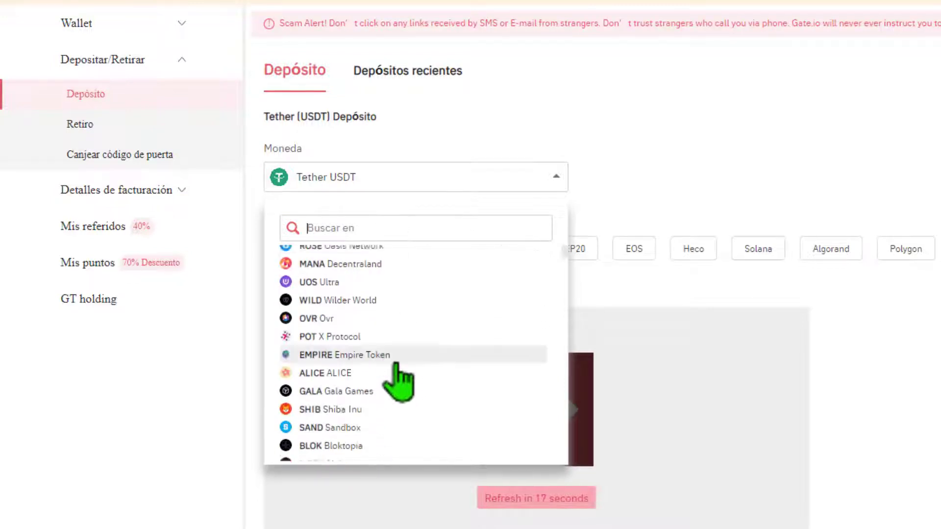
scroll(395, 365, down, 10)
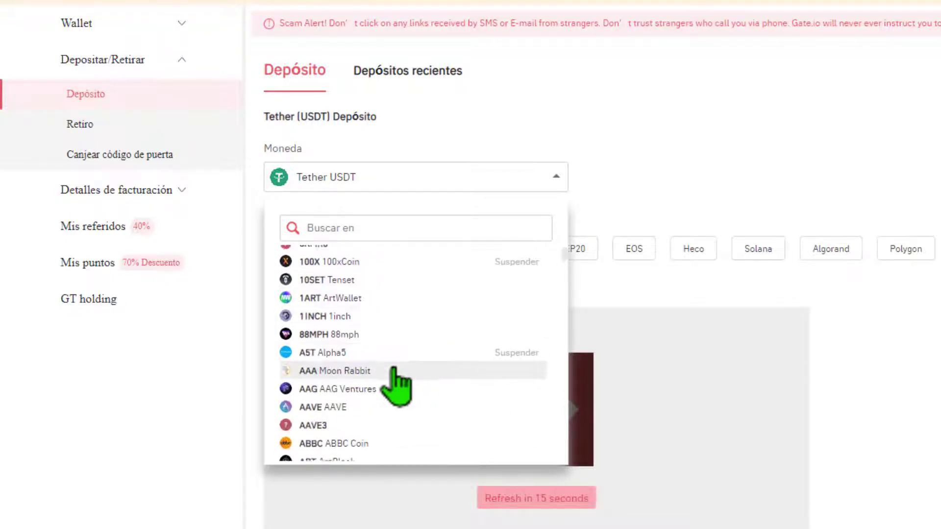
scroll(397, 385, down, 5)
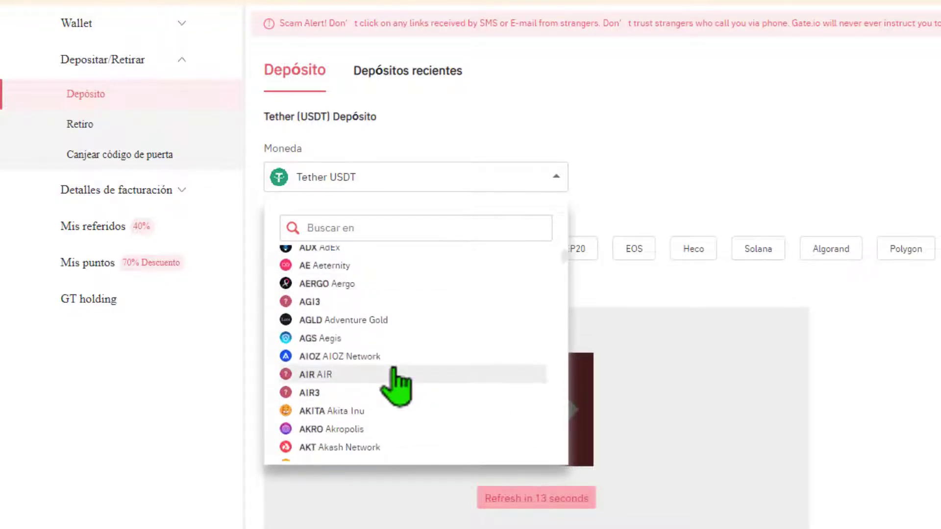
click(196, 260)
click(337, 177)
text(btc)
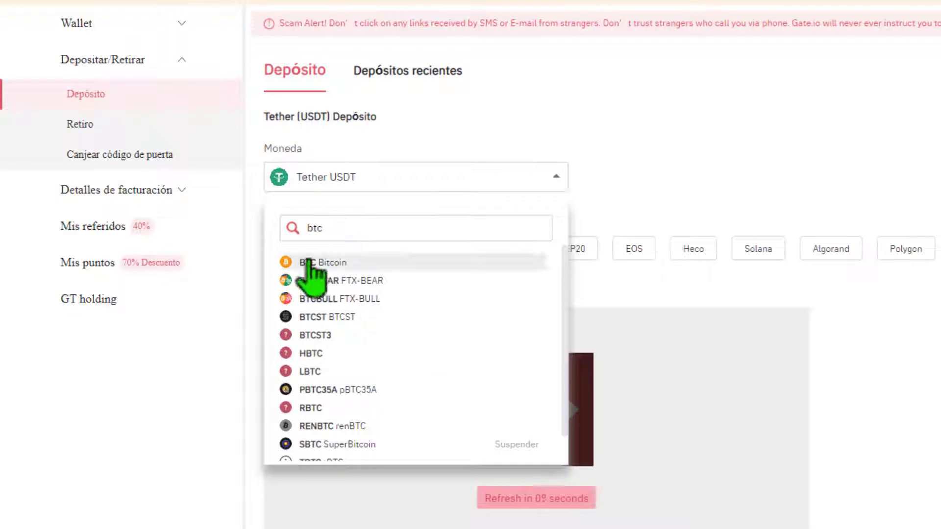
click(310, 262)
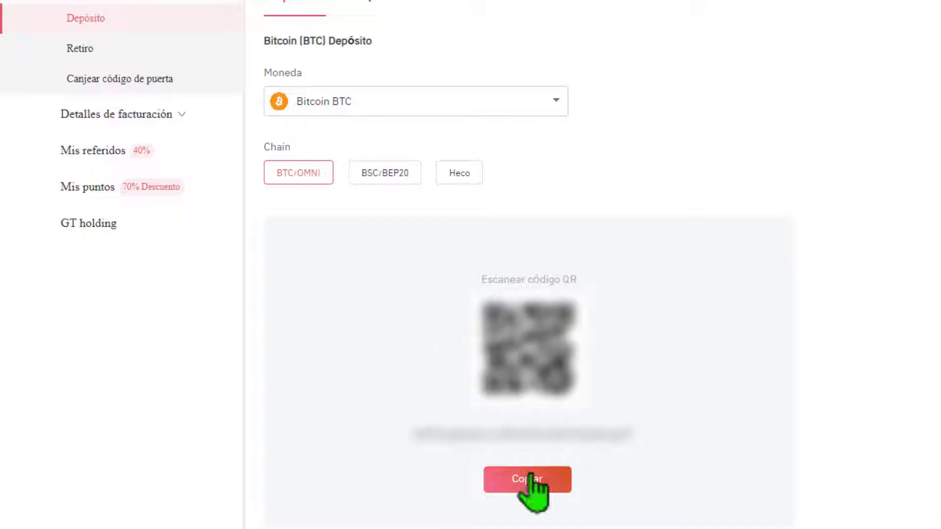
- Highlight and copy the Bitcoin deposit address for the BTC/OMNI chain
drag(406, 433, 670, 428)
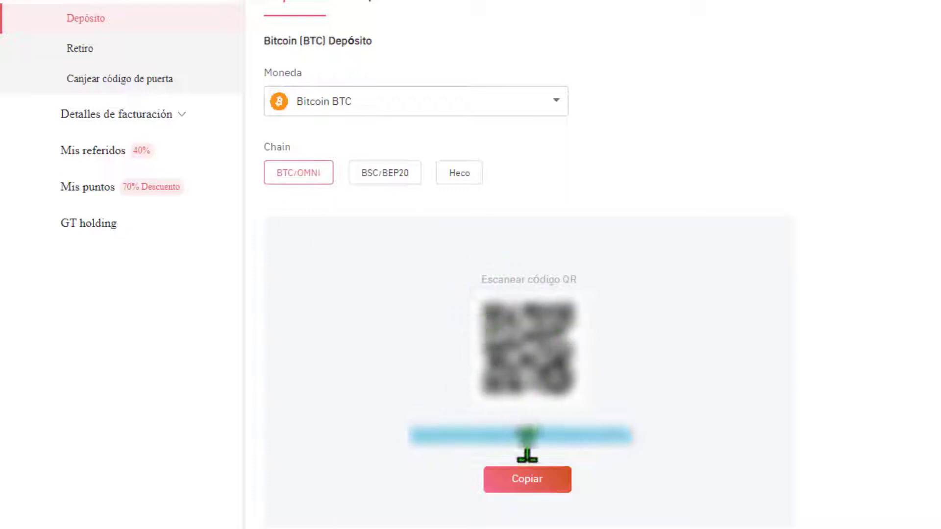
click(516, 487)
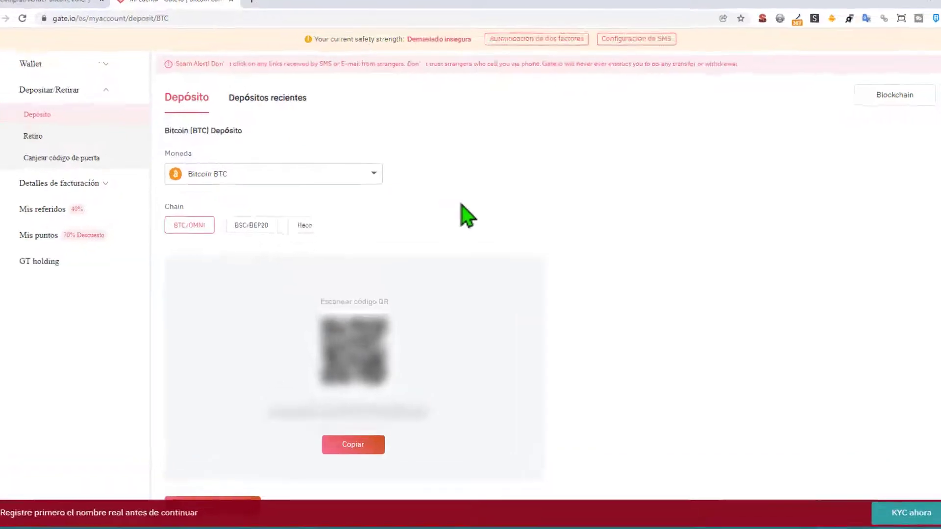
click(615, 305)
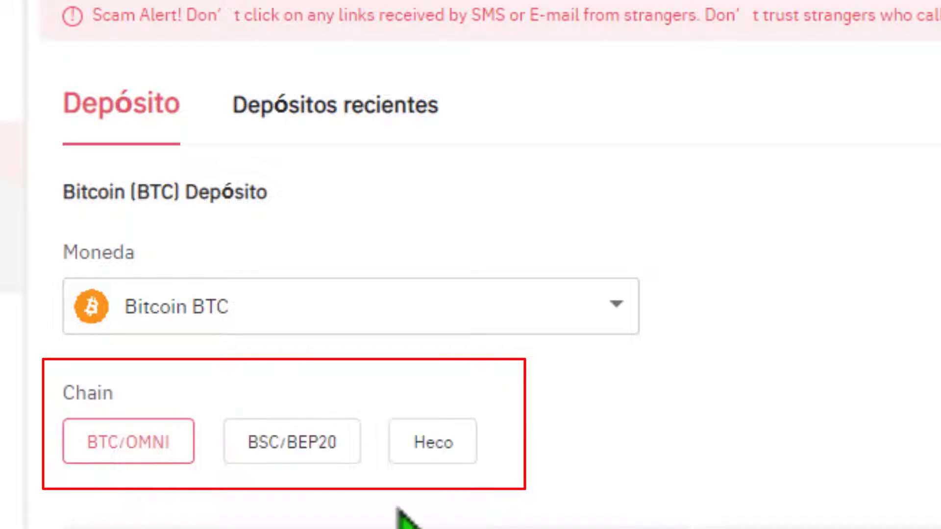
- Set the deposit chain to BSC/BEP20 and copy the deposit address for that network
click(297, 443)
double_click(309, 441)
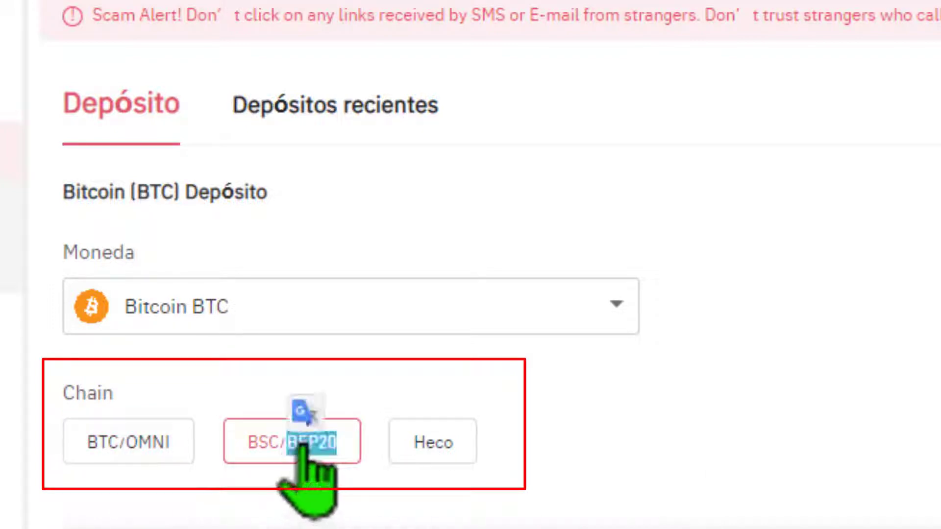
click(295, 492)
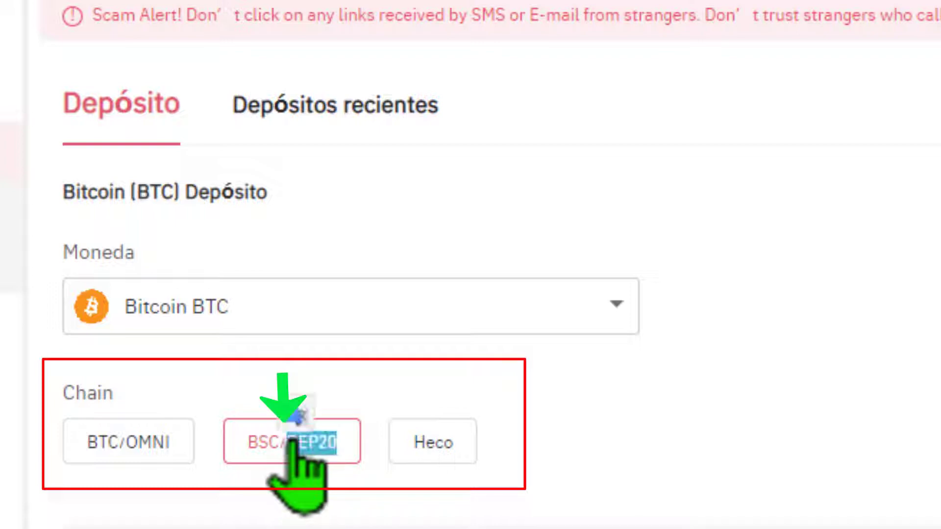
triple_click(294, 440)
click(305, 494)
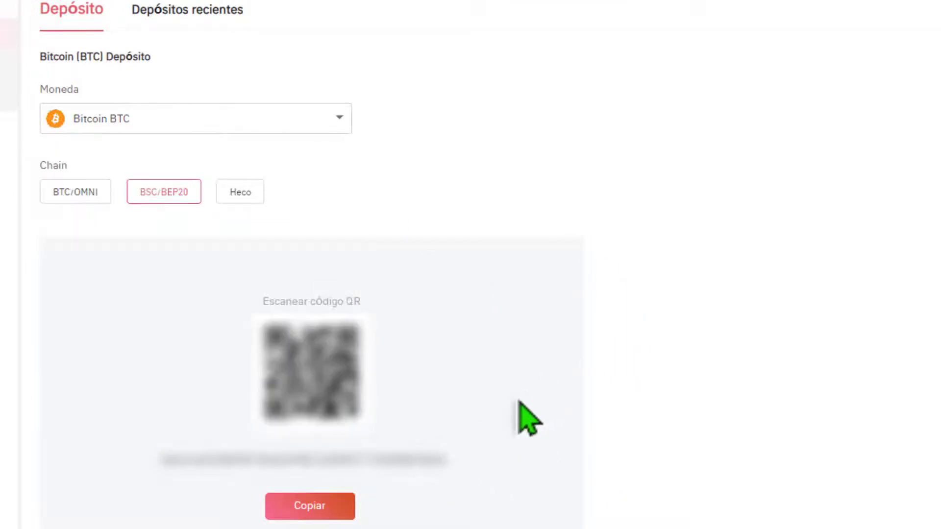
click(324, 510)
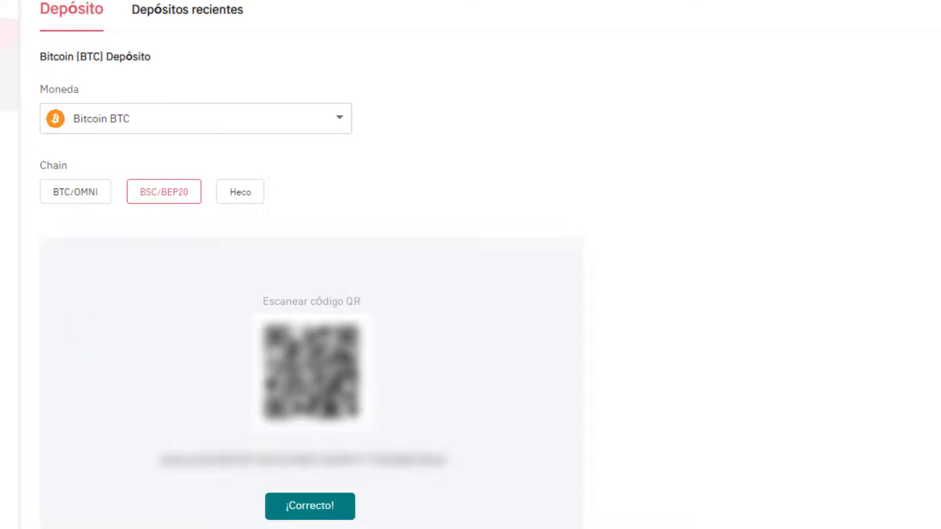
- Switch to Binance, go to the spot wallet and open the cryptocurrency withdrawal form
click(7, 7)
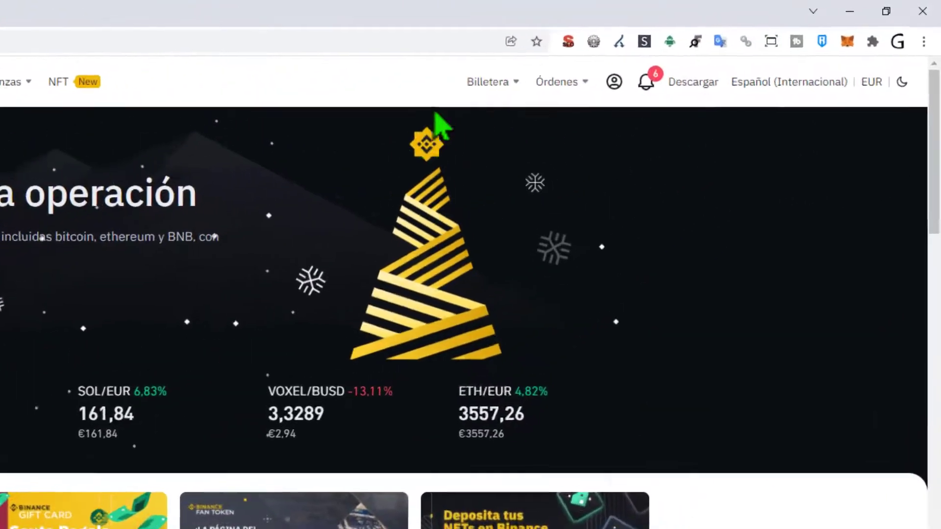
mouse_move(671, 47)
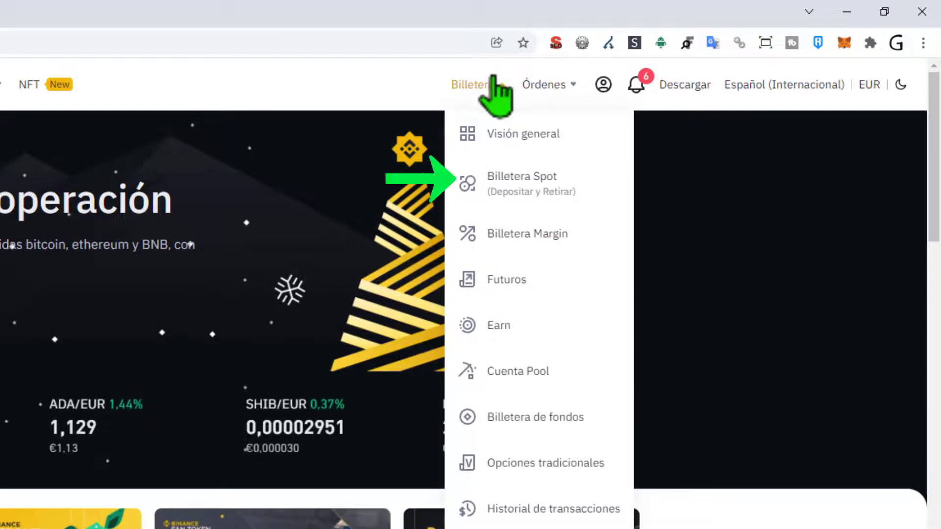
click(518, 184)
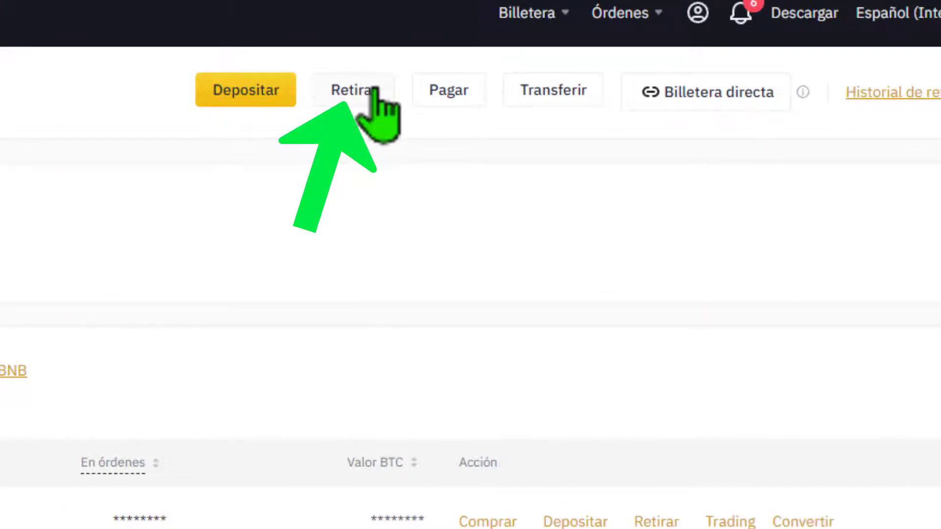
click(374, 91)
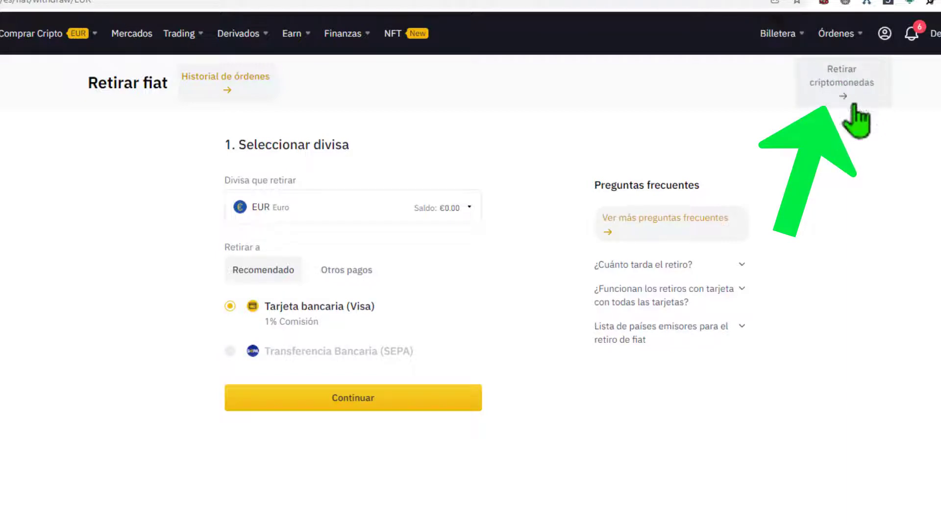
click(842, 82)
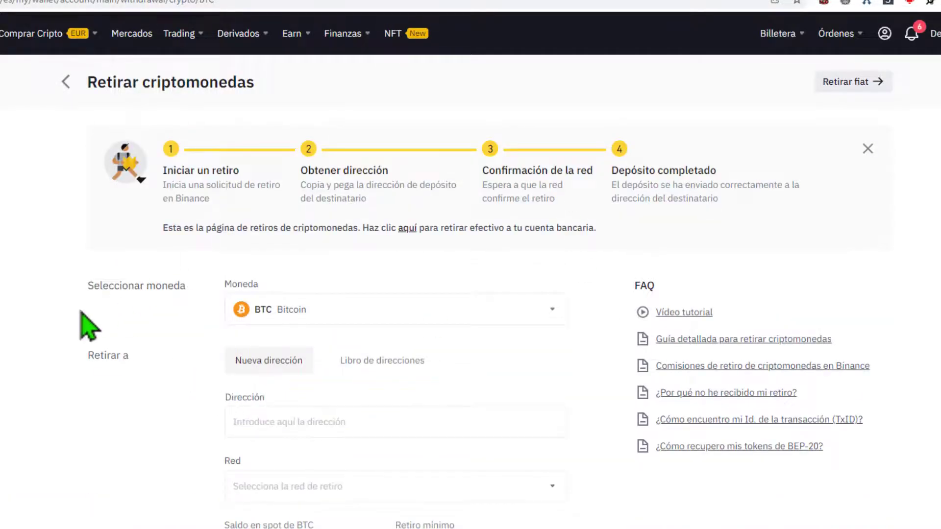
- Keep BTC as the coin to withdraw and paste the copied Gate.io deposit address as the new destination address
scroll(81, 349, down, 2)
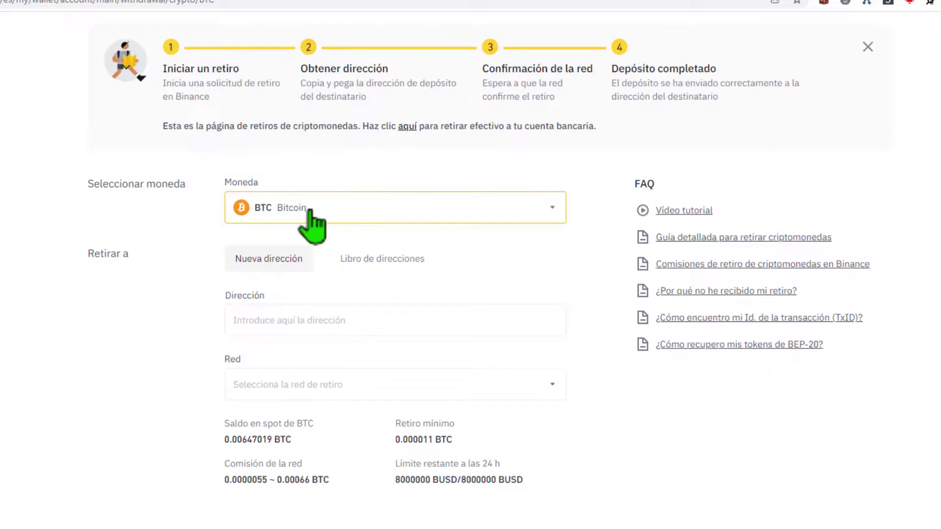
click(310, 217)
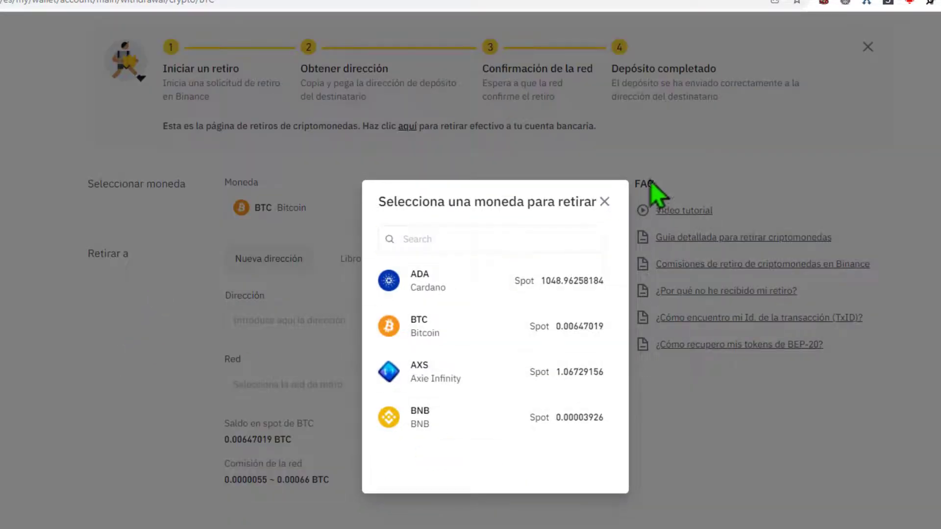
click(605, 202)
middle_click(100, 305)
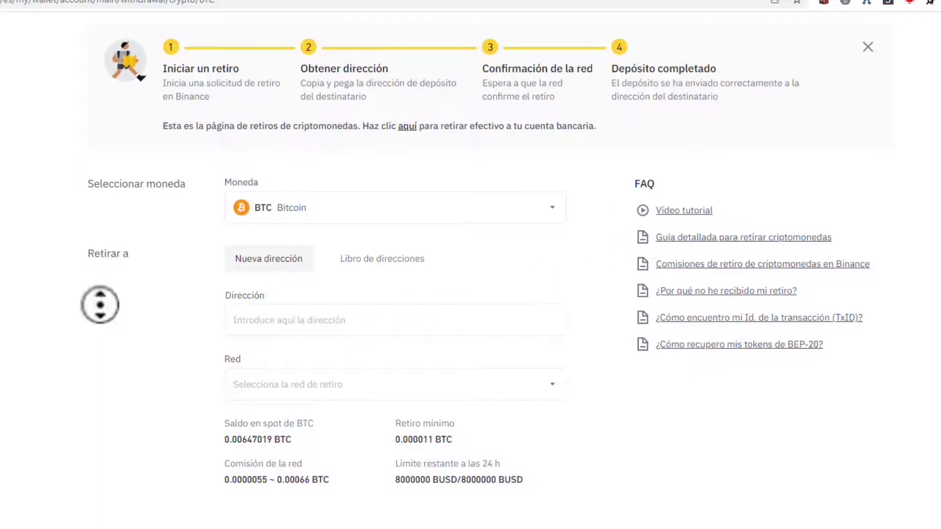
click(326, 300)
right_click(325, 301)
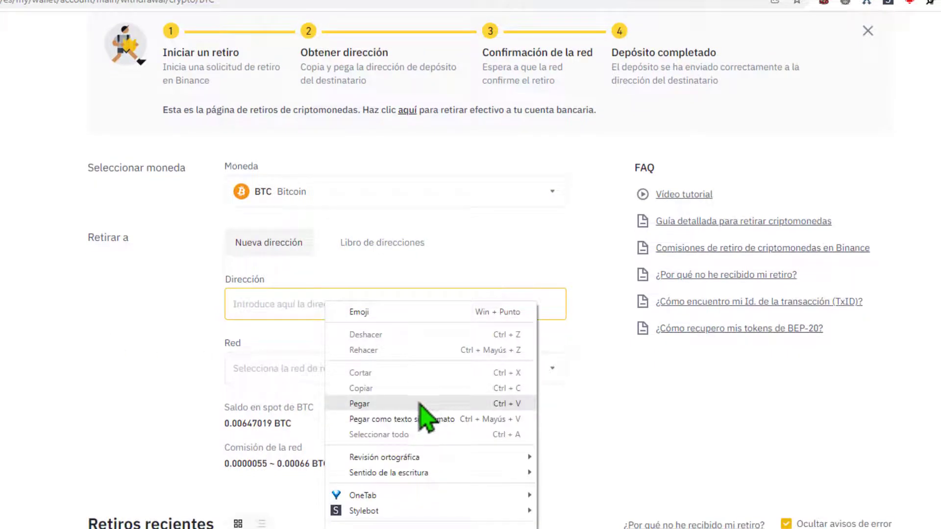
click(420, 404)
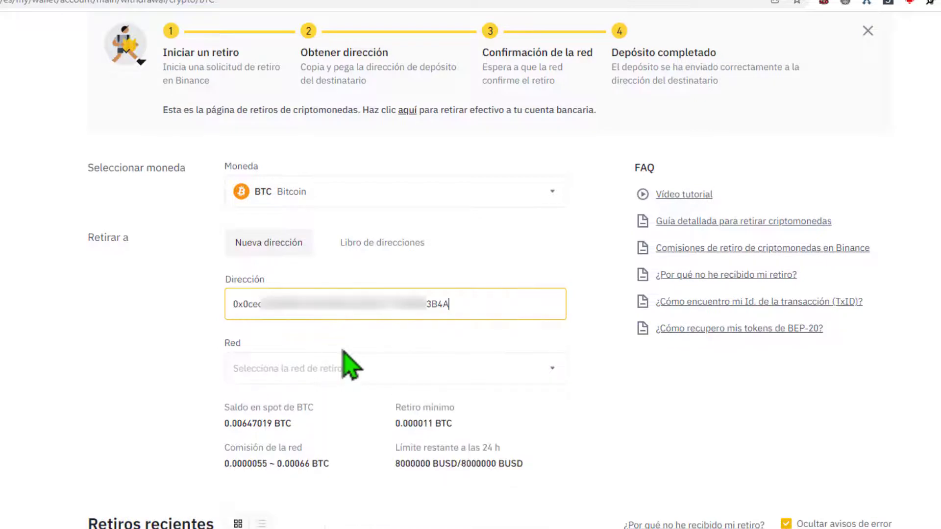
click(119, 354)
- Select BSC Binance Smart Chain (BEP20) as the withdrawal network and check its compatibility with Gate.io as the receiving platform
click(338, 370)
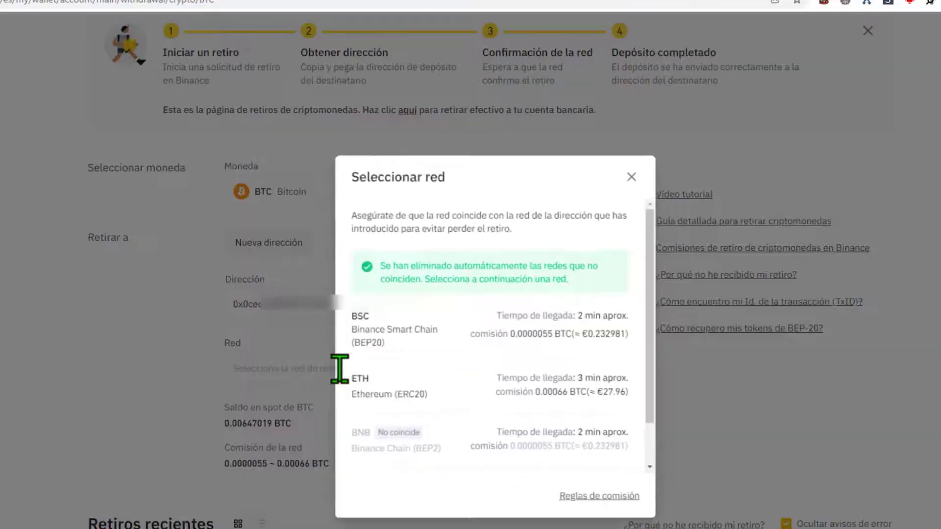
click(411, 357)
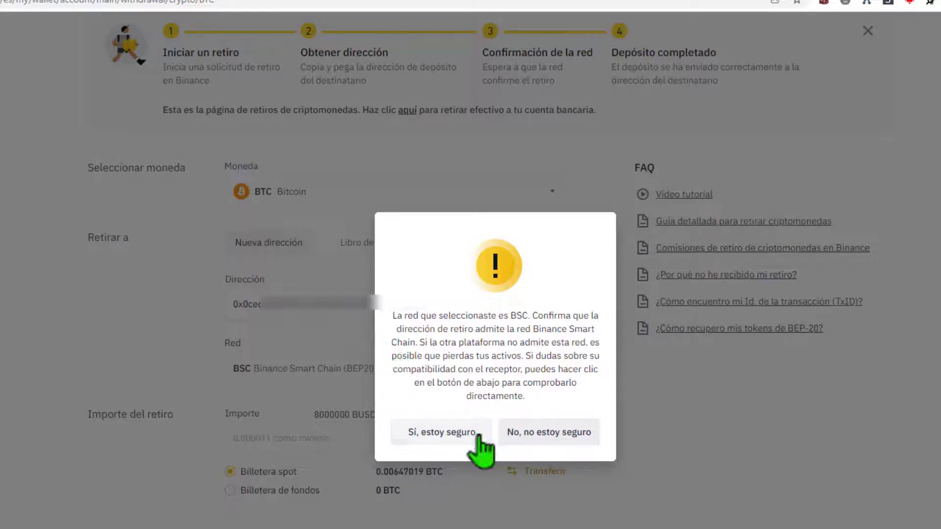
click(451, 432)
click(548, 432)
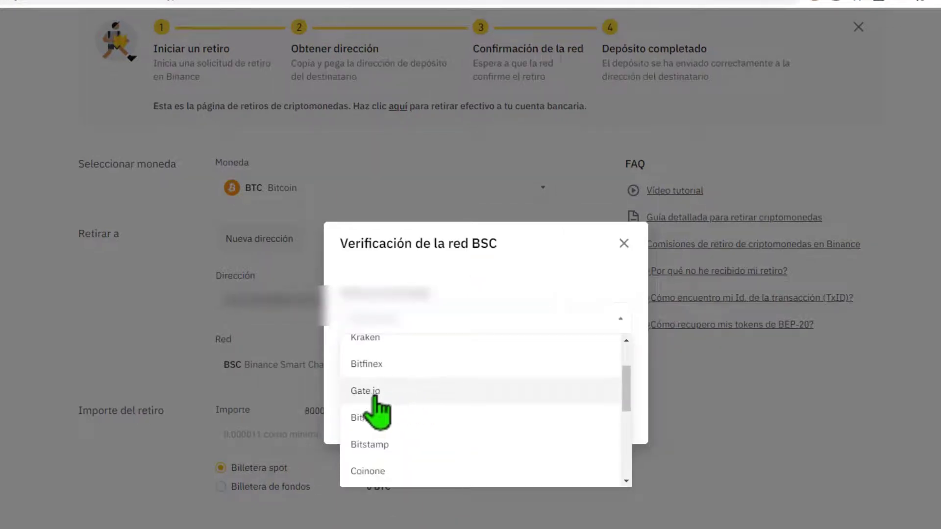
click(371, 392)
click(556, 414)
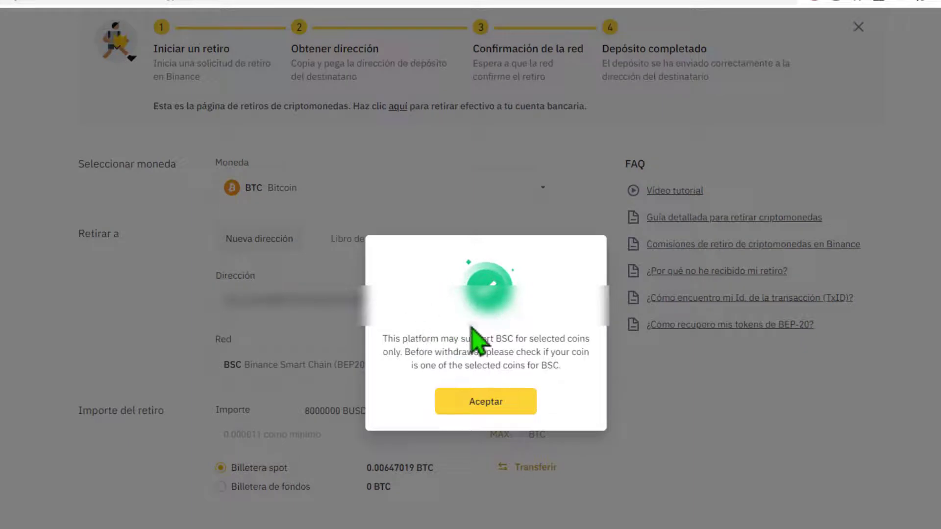
click(509, 409)
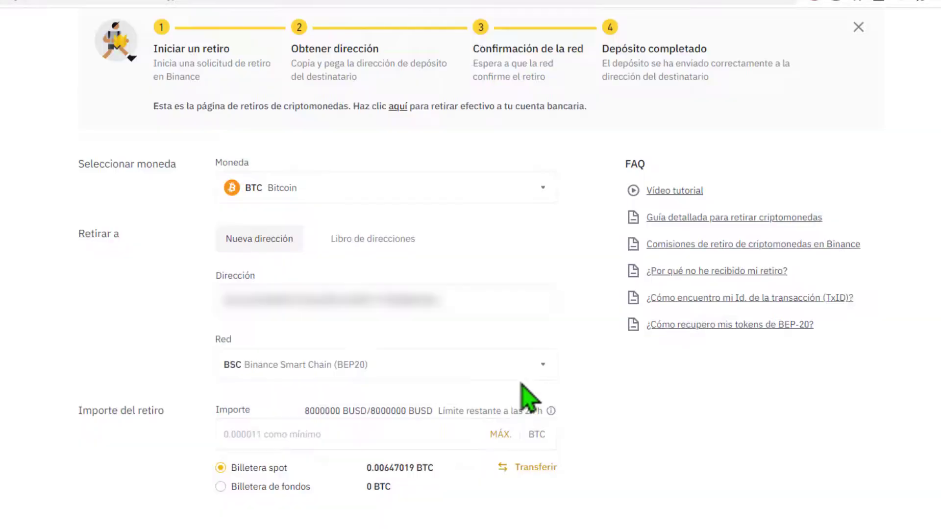
- Set the withdrawal amount to the maximum of 0.00647019 BTC and highlight the network fee
scroll(42, 339, up, 1)
click(283, 474)
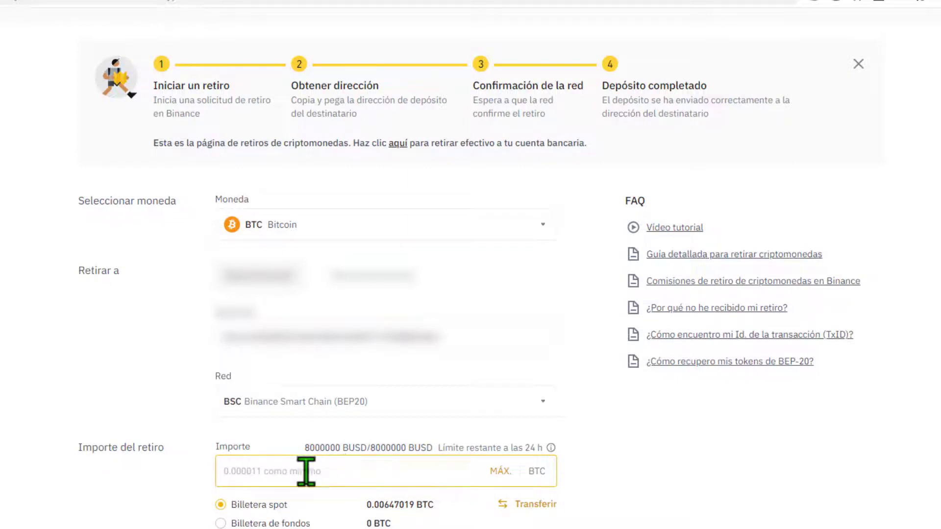
click(498, 472)
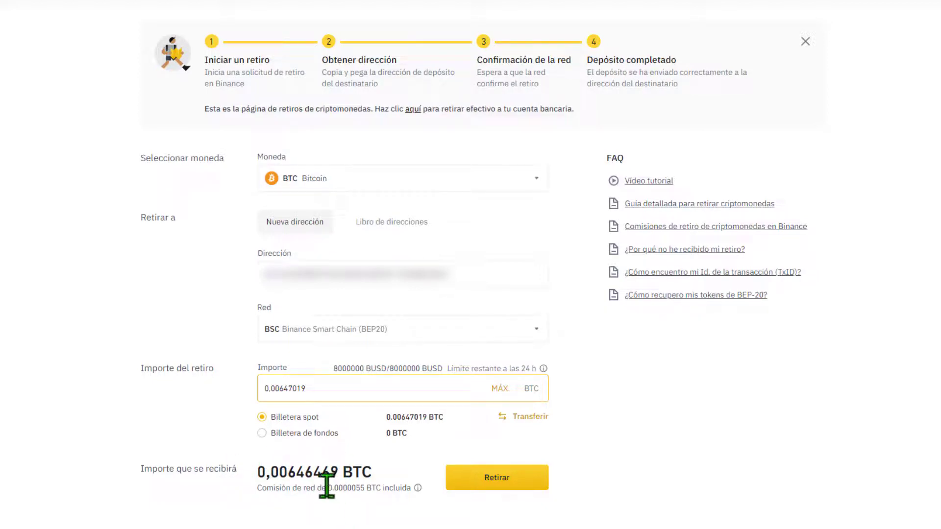
drag(328, 487, 365, 488)
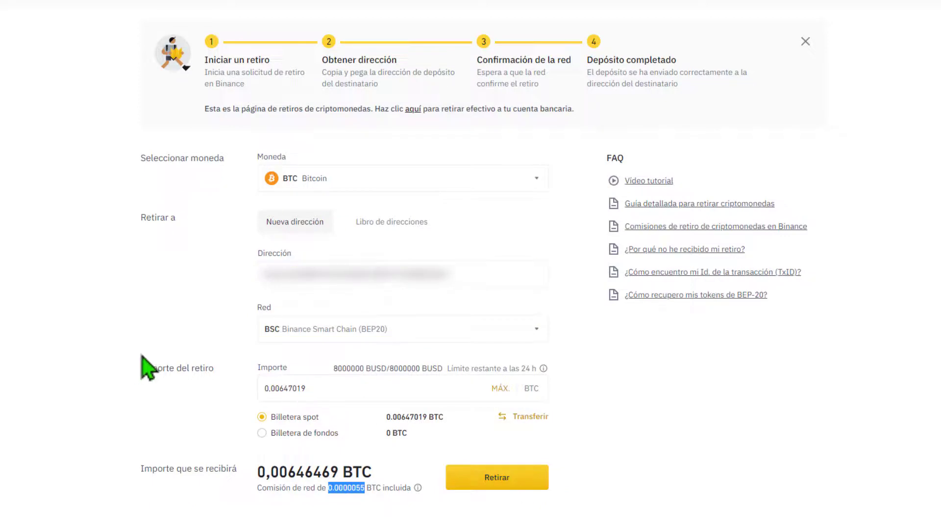